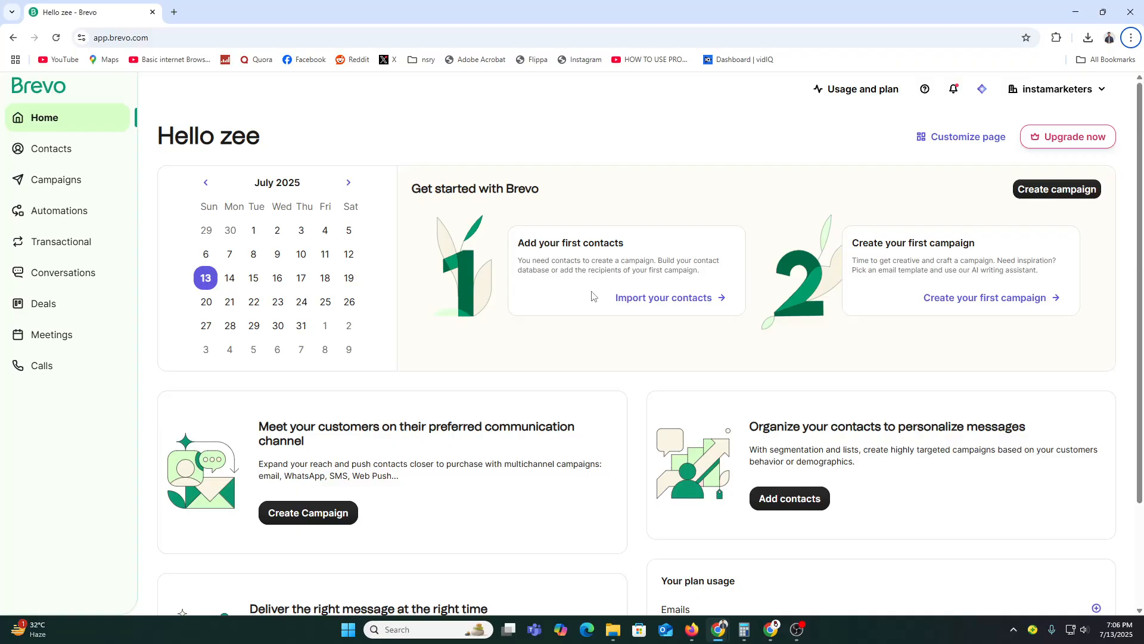
# Start a new automation from scratch with the new drag-and-drop editor and dismiss its introduction
pyautogui.click(45, 222)
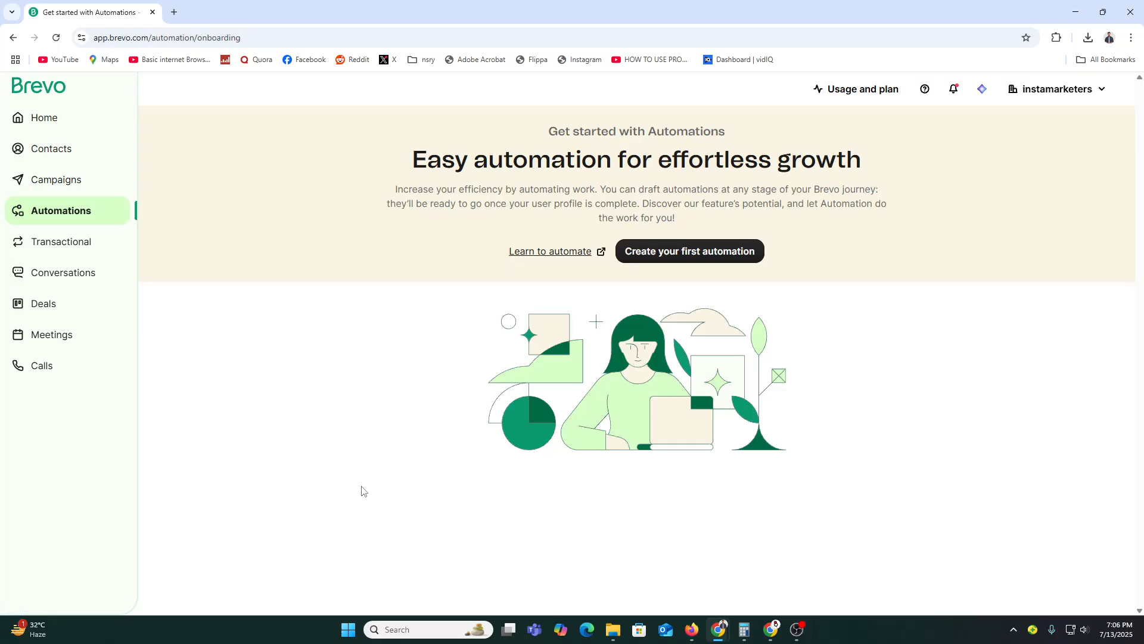
pyautogui.click(727, 258)
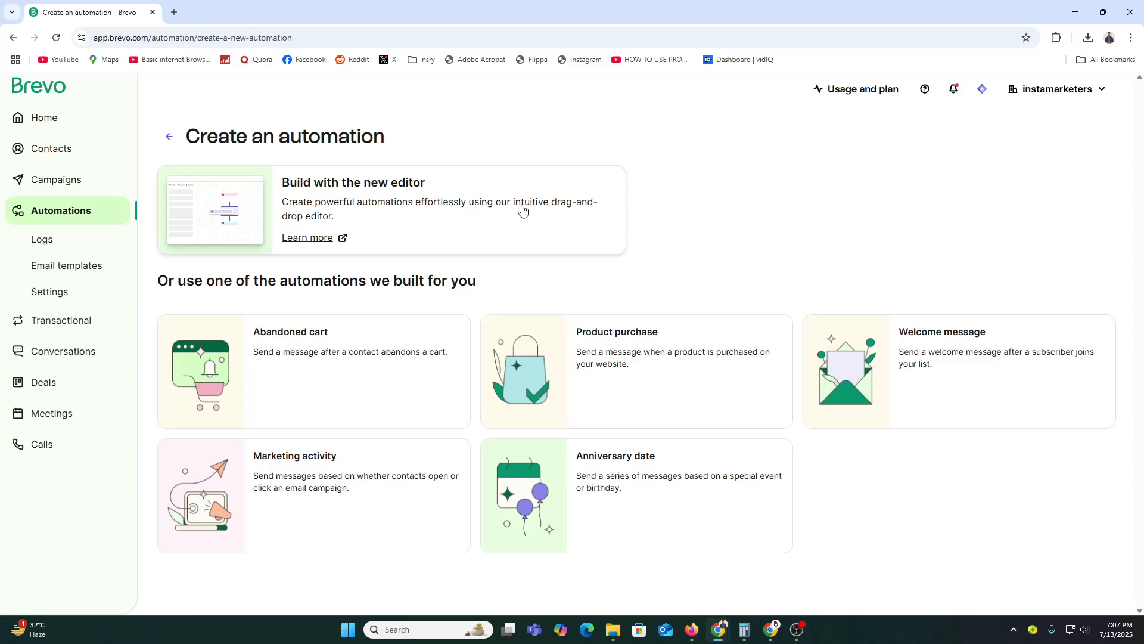
pyautogui.click(453, 189)
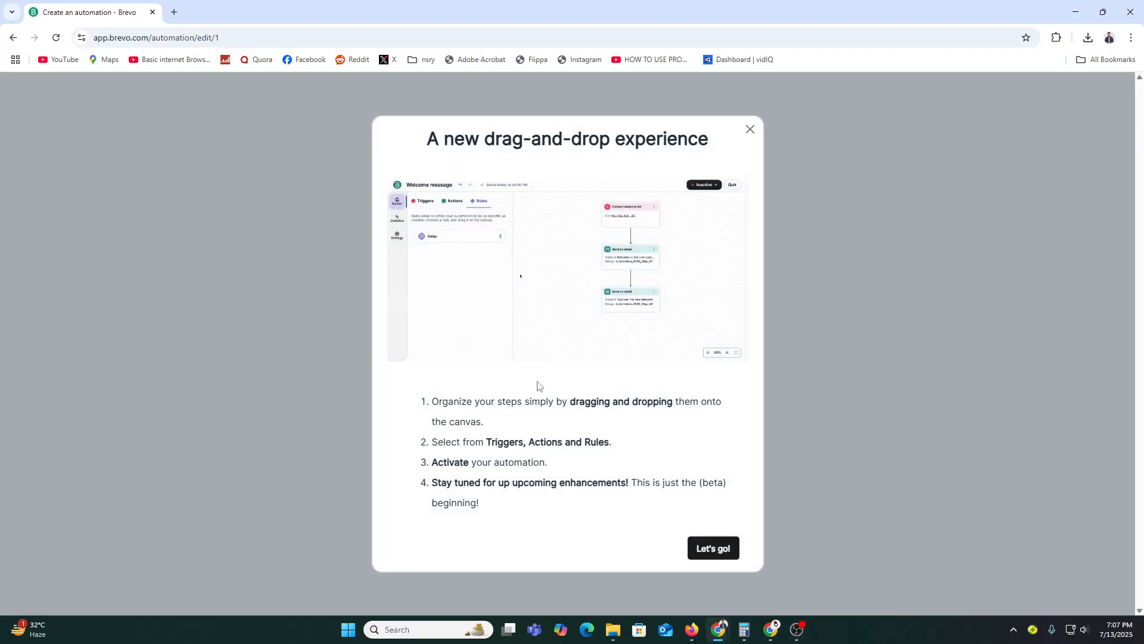
pyautogui.click(715, 547)
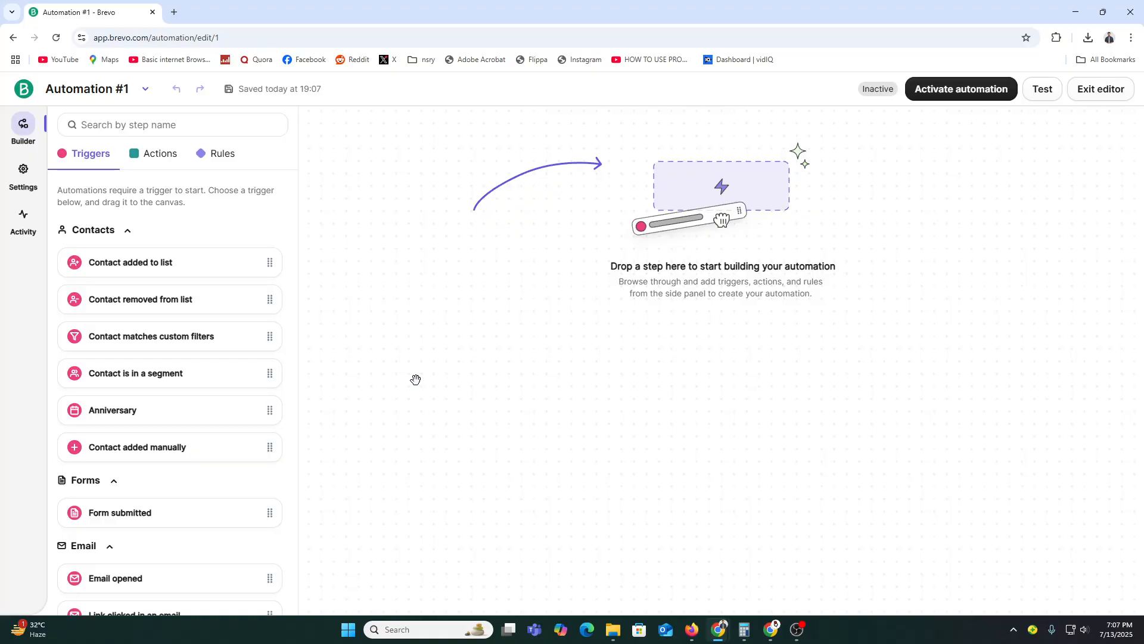
# Review the trigger categories and add the "Contact added to list" trigger from Contacts to the canvas
pyautogui.click(127, 231)
pyautogui.click(113, 250)
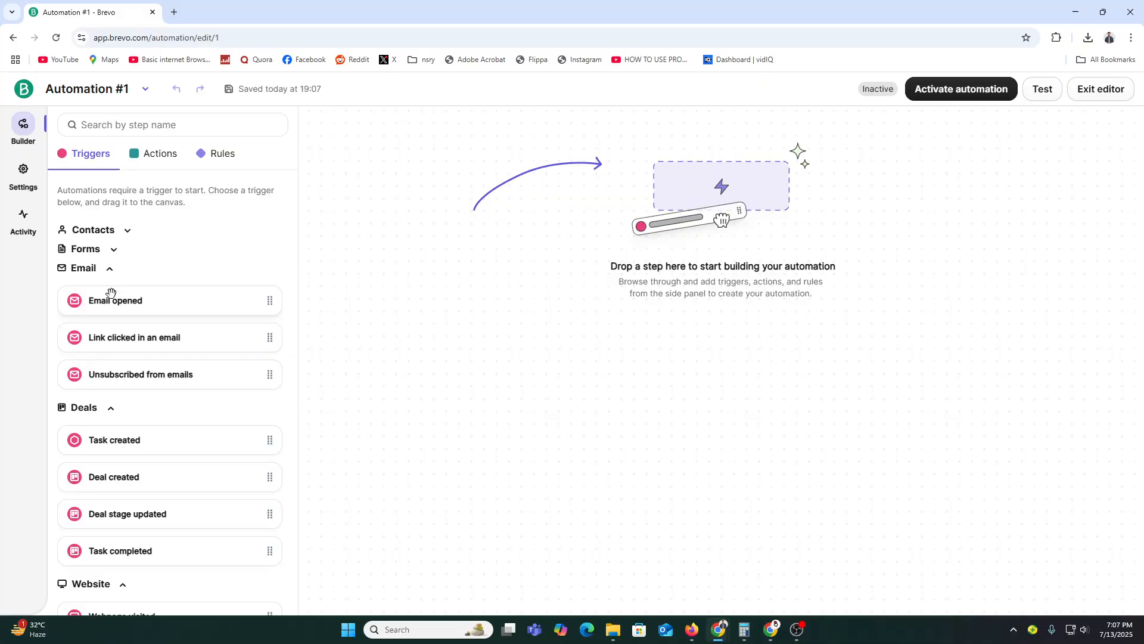
pyautogui.click(110, 271)
pyautogui.click(110, 287)
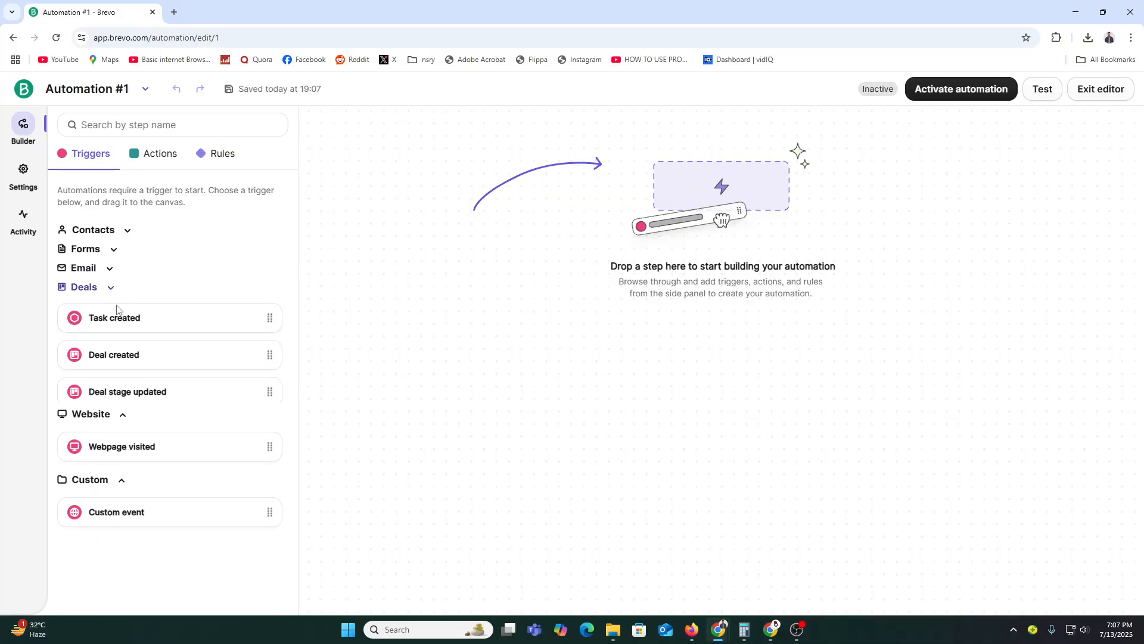
pyautogui.click(124, 307)
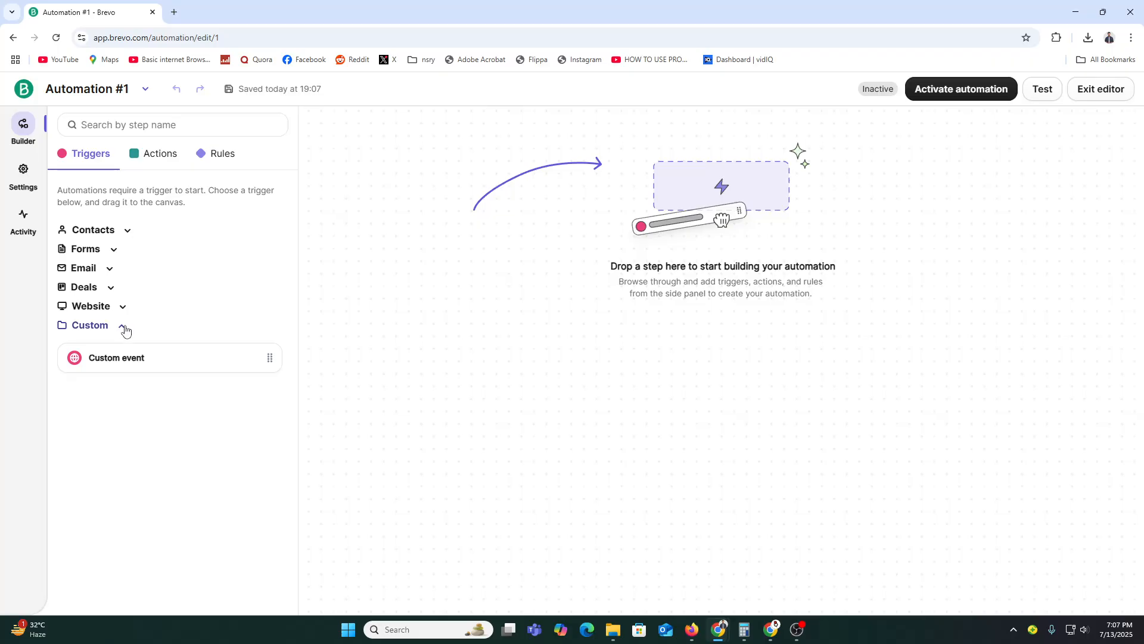
pyautogui.click(121, 230)
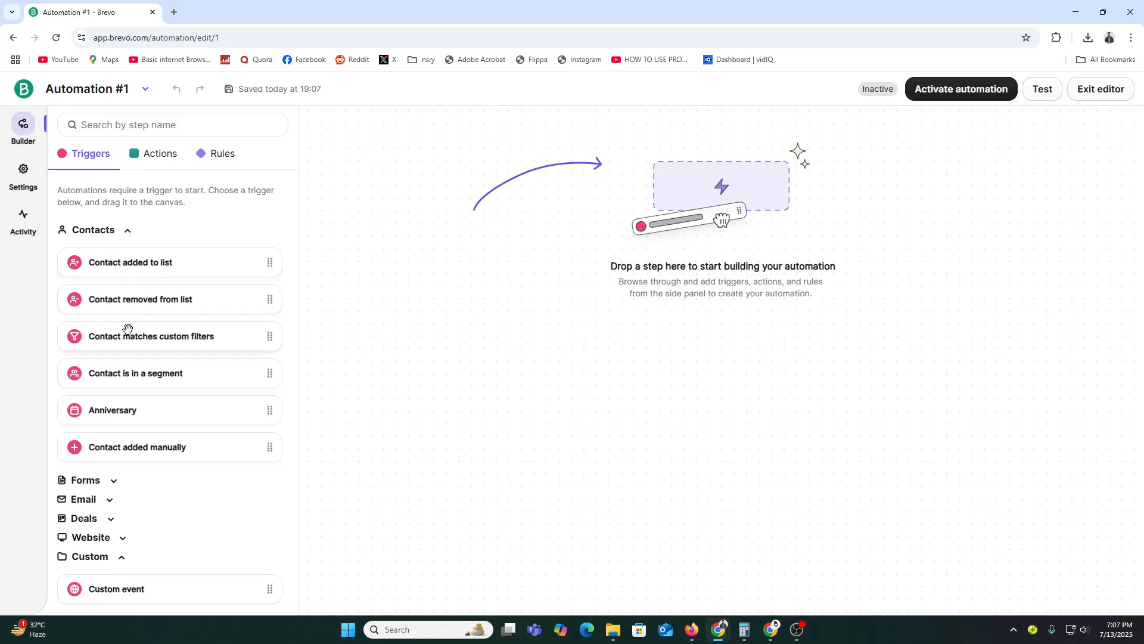
pyautogui.click(151, 268)
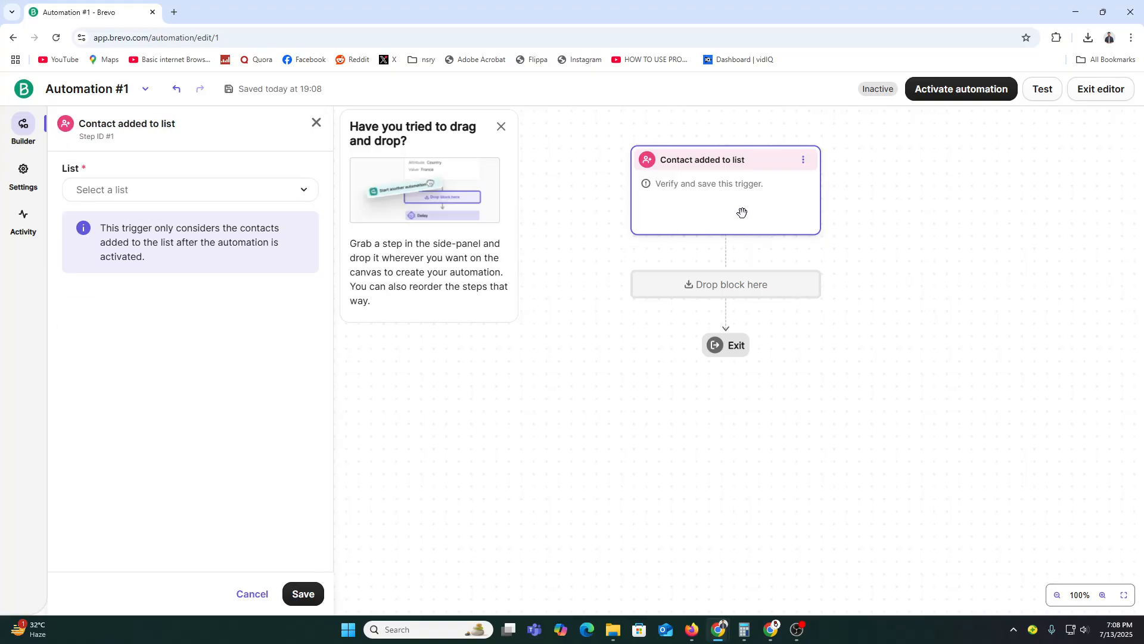
# Set the trigger's list to identified_contacts #3 from the marketing_automation folder and save the trigger
pyautogui.click(191, 189)
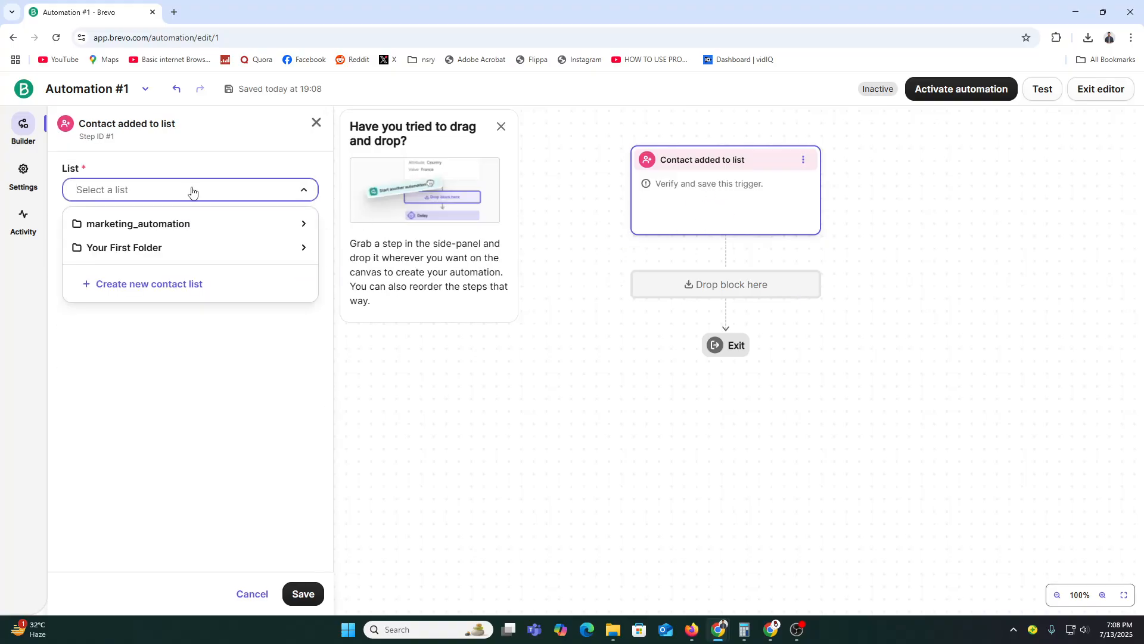
pyautogui.click(189, 226)
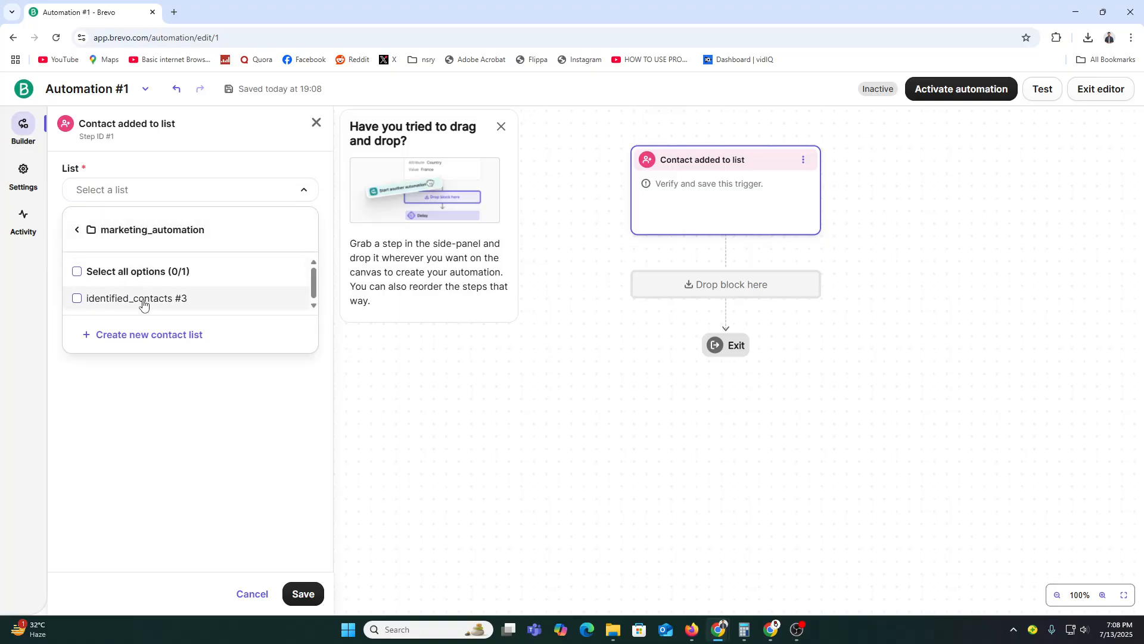
pyautogui.click(143, 301)
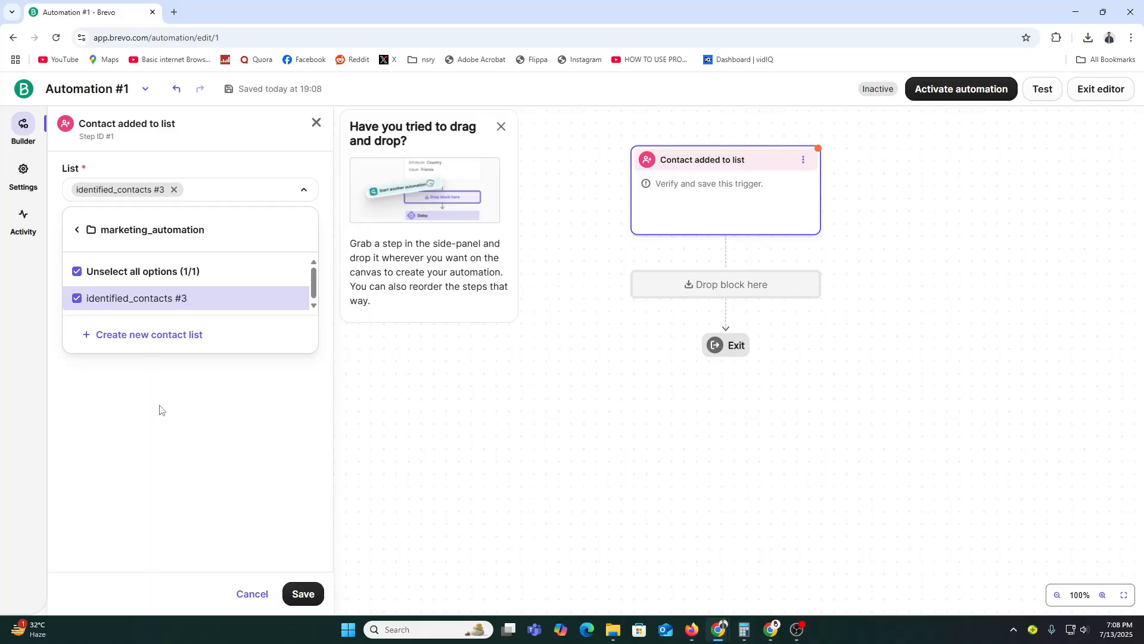
pyautogui.click(294, 592)
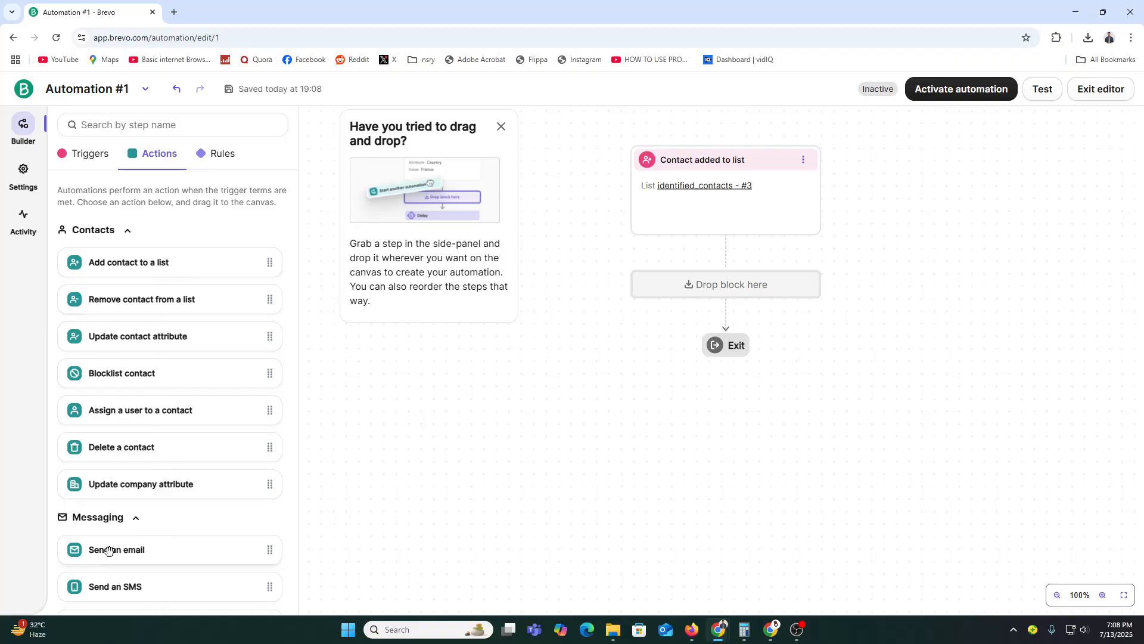
# Add a "Send an email" action below the trigger, with subject line "Welcome our family" and preview text "Demo", and try to save it
pyautogui.moveTo(109, 549); pyautogui.dragTo(724, 286)
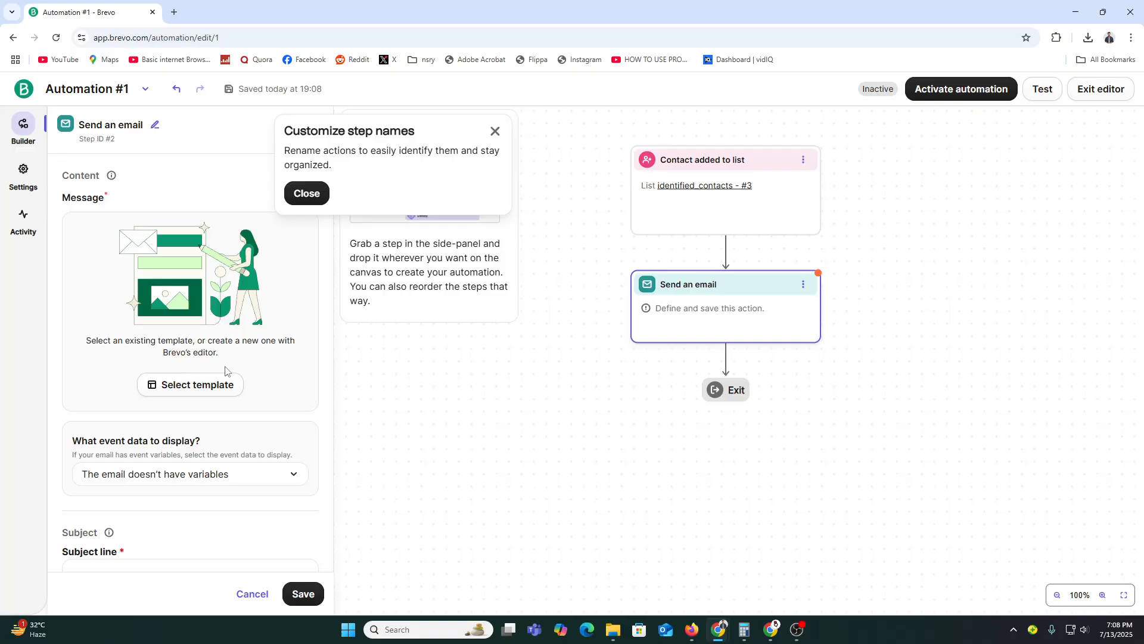
pyautogui.scroll(-2, 181, 504)
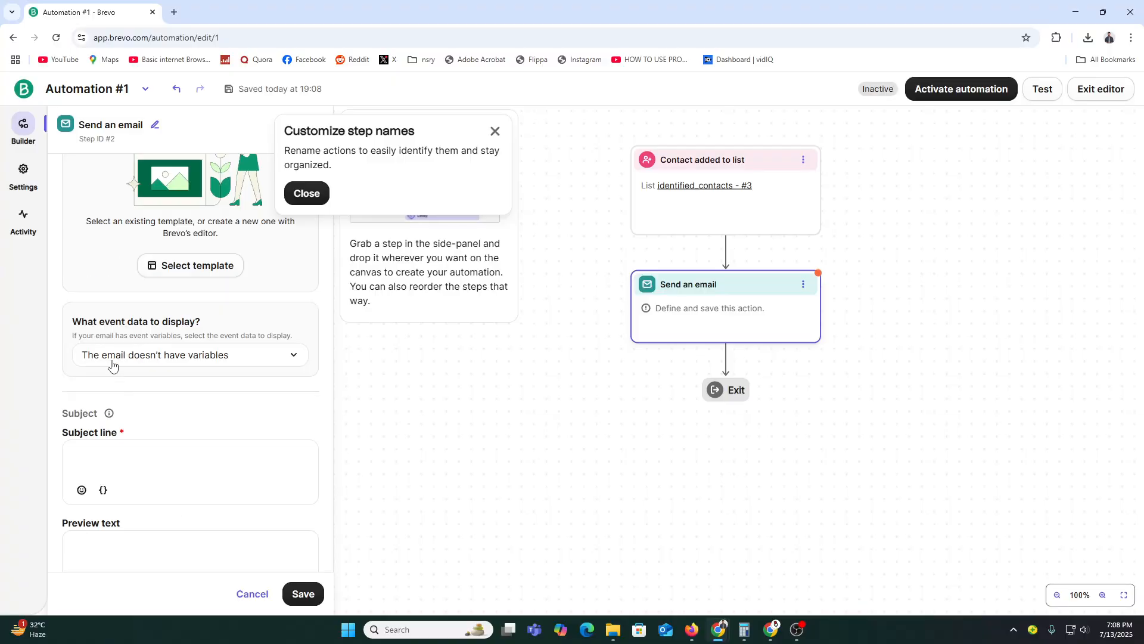
pyautogui.click(122, 462)
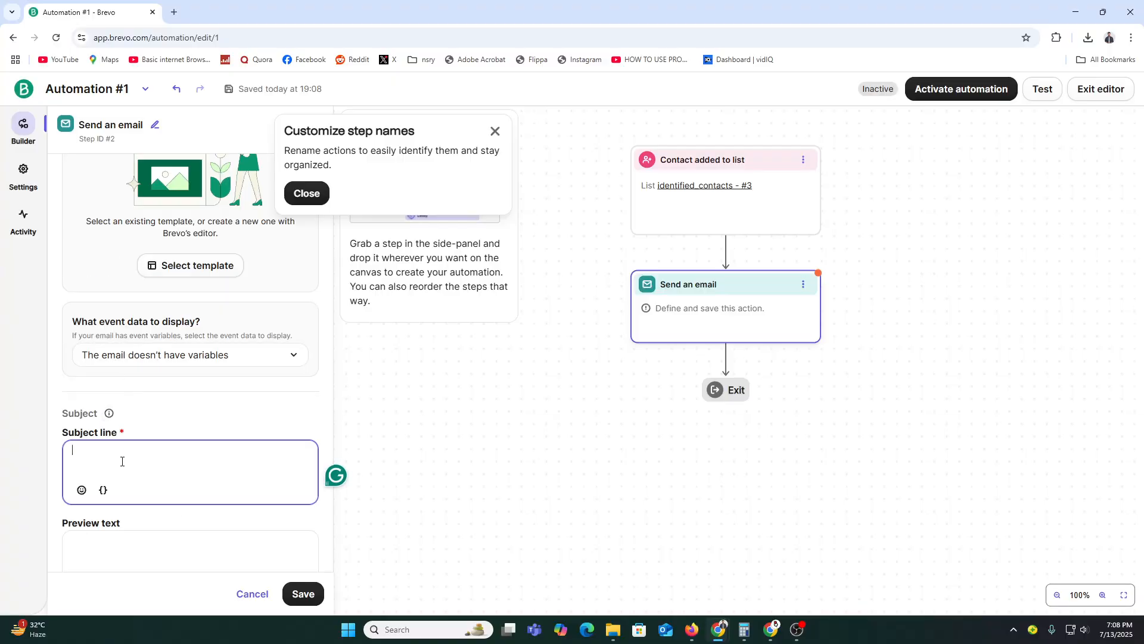
pyautogui.write('Welcome our family')
pyautogui.scroll(-4, 127, 461)
pyautogui.click(139, 320)
pyautogui.write('Demo')
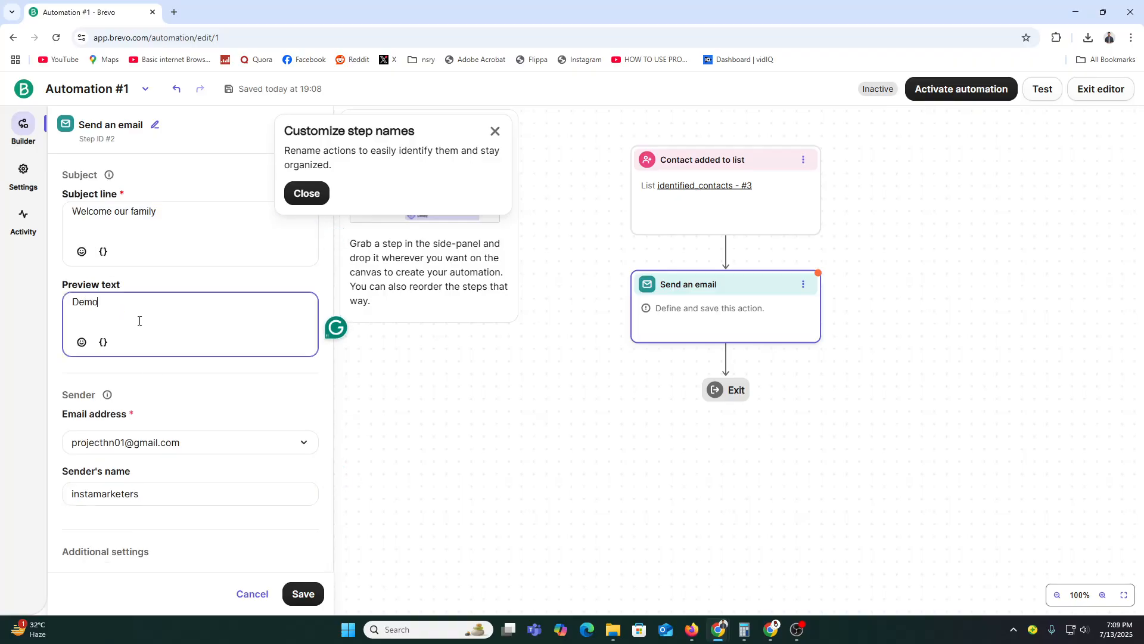
pyautogui.scroll(-3, 138, 429)
pyautogui.click(303, 593)
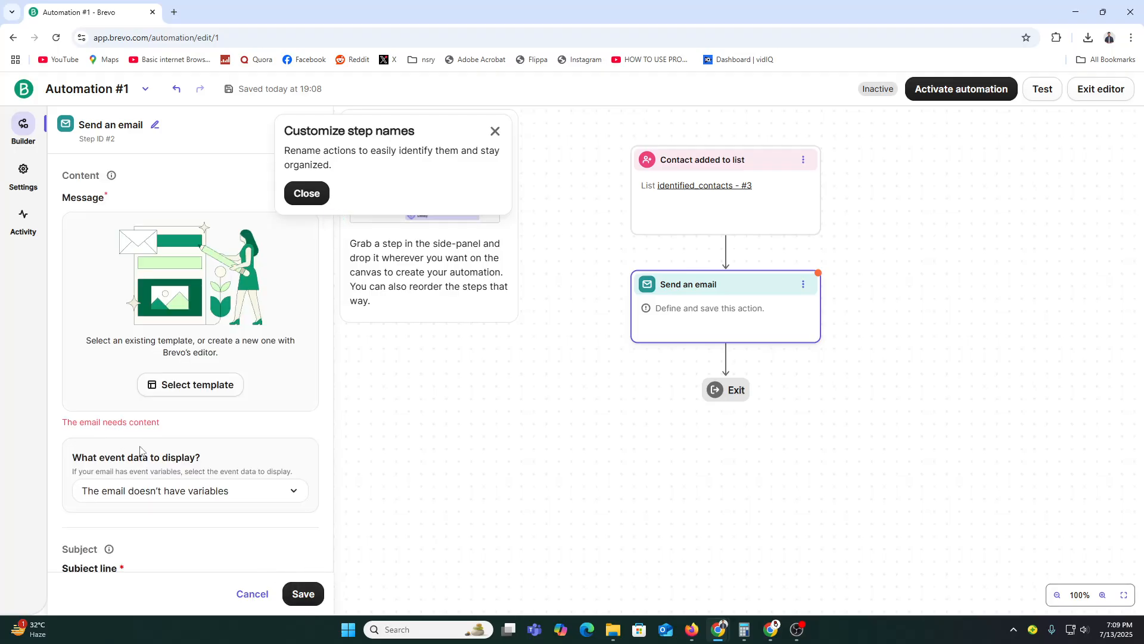
# Try the triggering-event and latest-instance options for the email's event data, and set it back to "The email doesn't have variables"
pyautogui.click(142, 494)
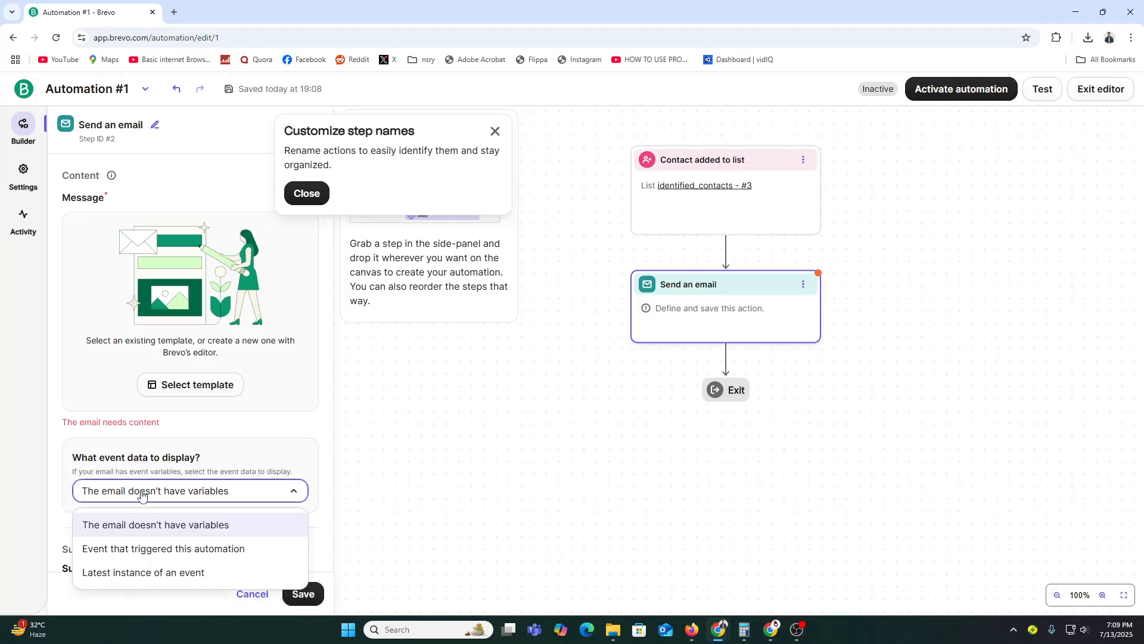
pyautogui.click(151, 556)
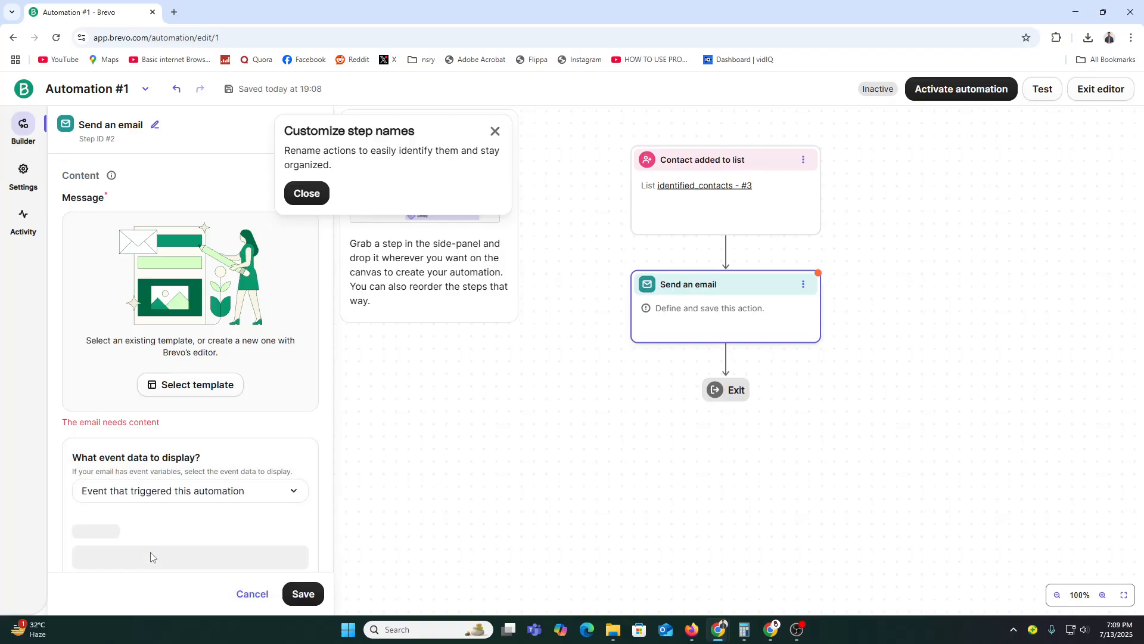
pyautogui.scroll(-3, 197, 507)
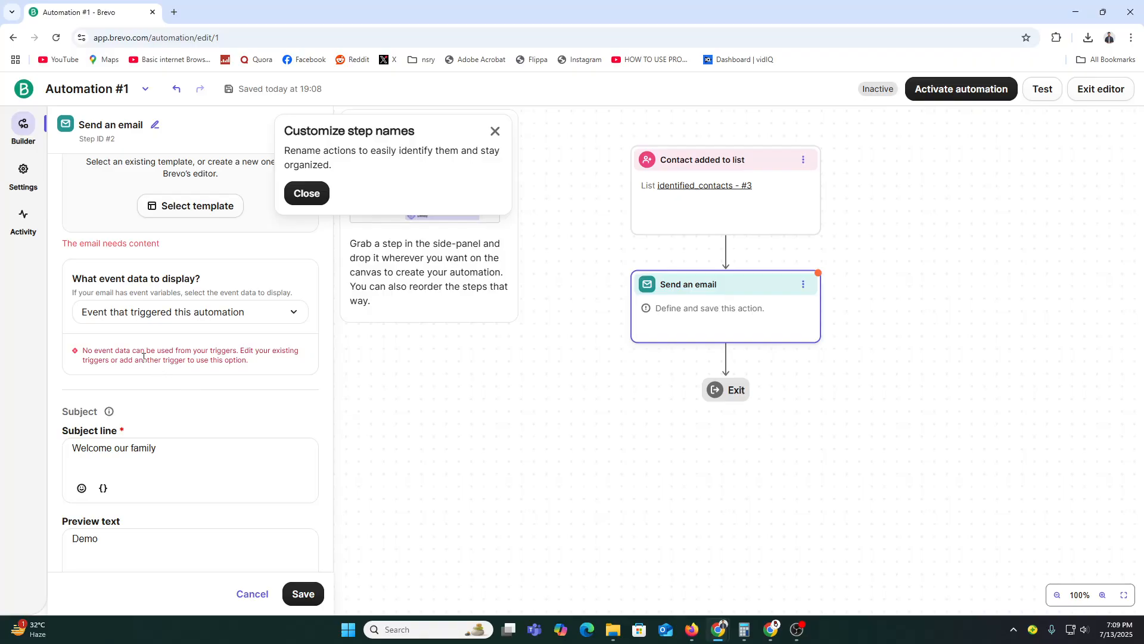
pyautogui.click(150, 320)
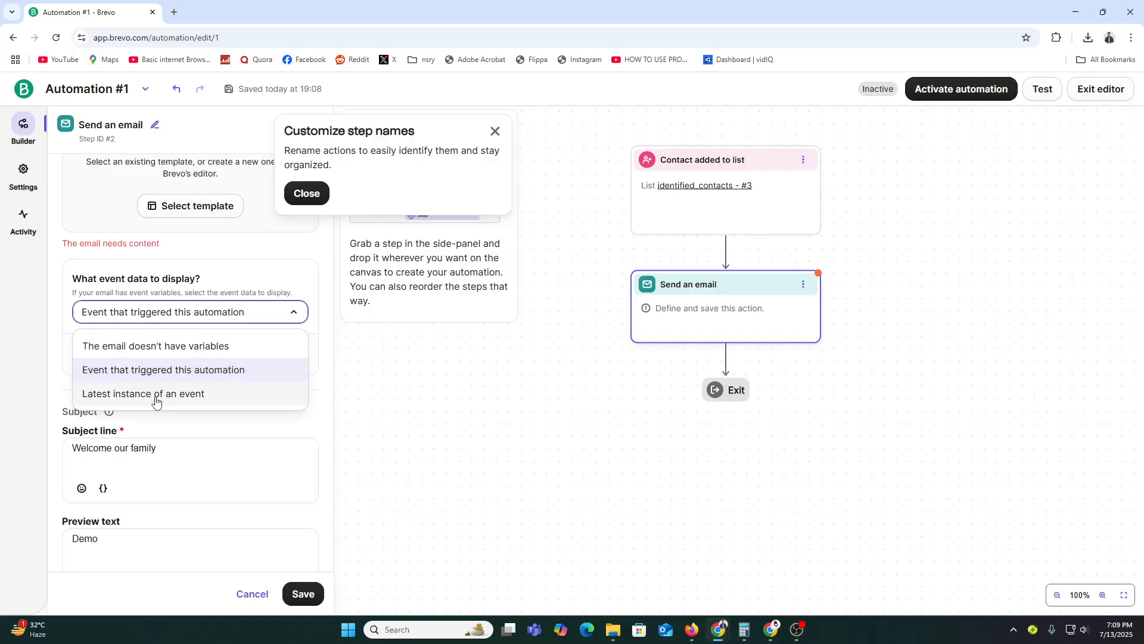
pyautogui.click(156, 401)
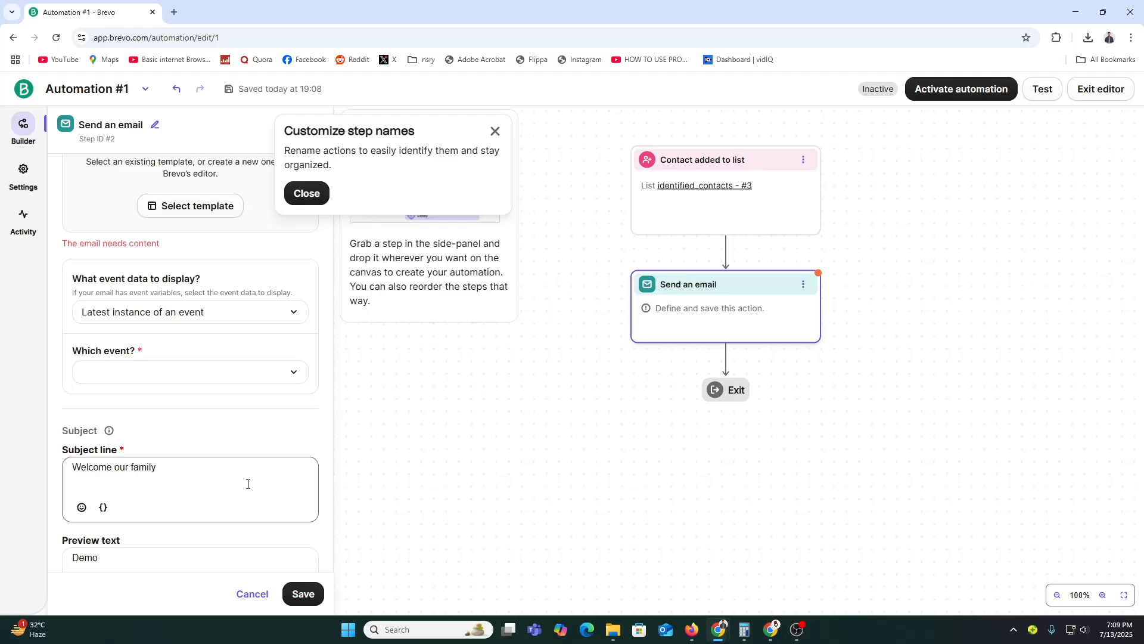
pyautogui.click(301, 593)
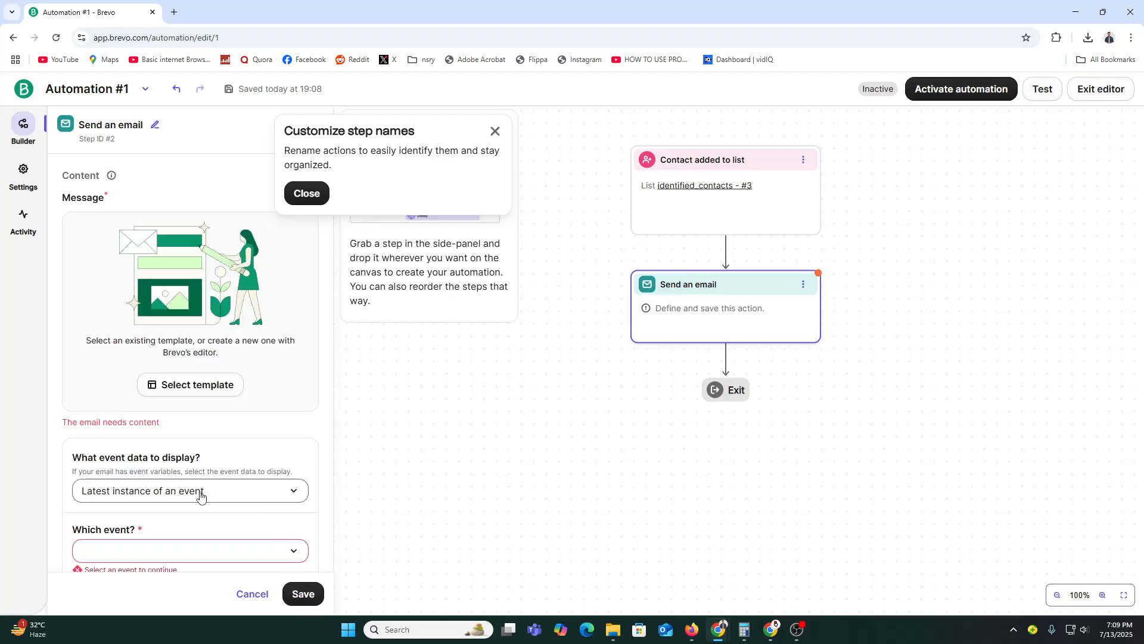
pyautogui.scroll(-2, 97, 410)
pyautogui.click(130, 434)
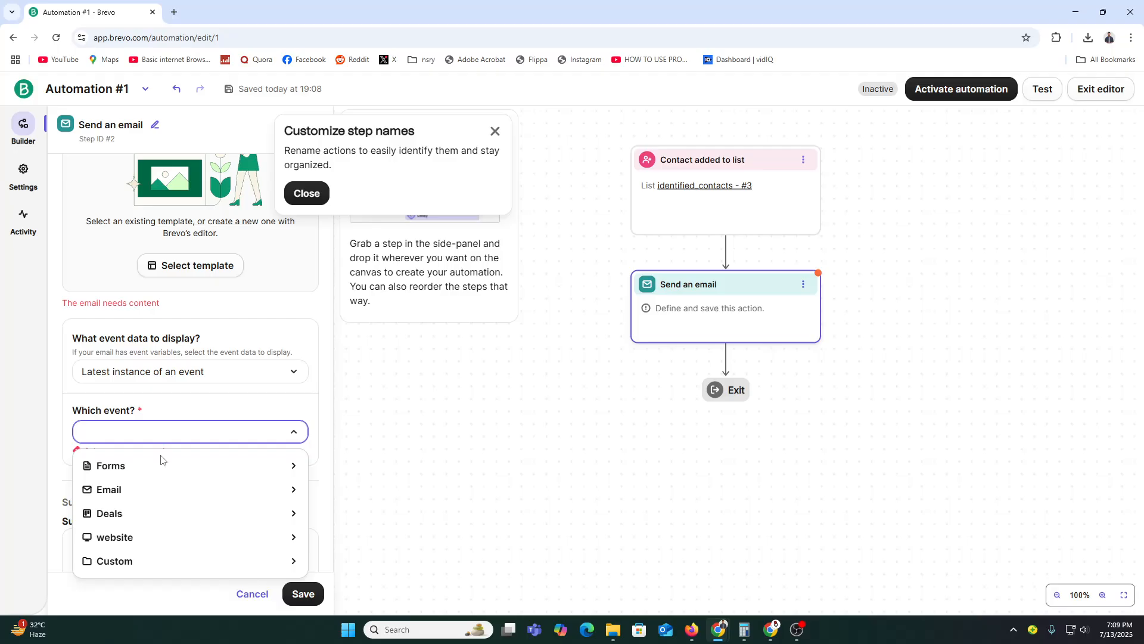
pyautogui.click(167, 370)
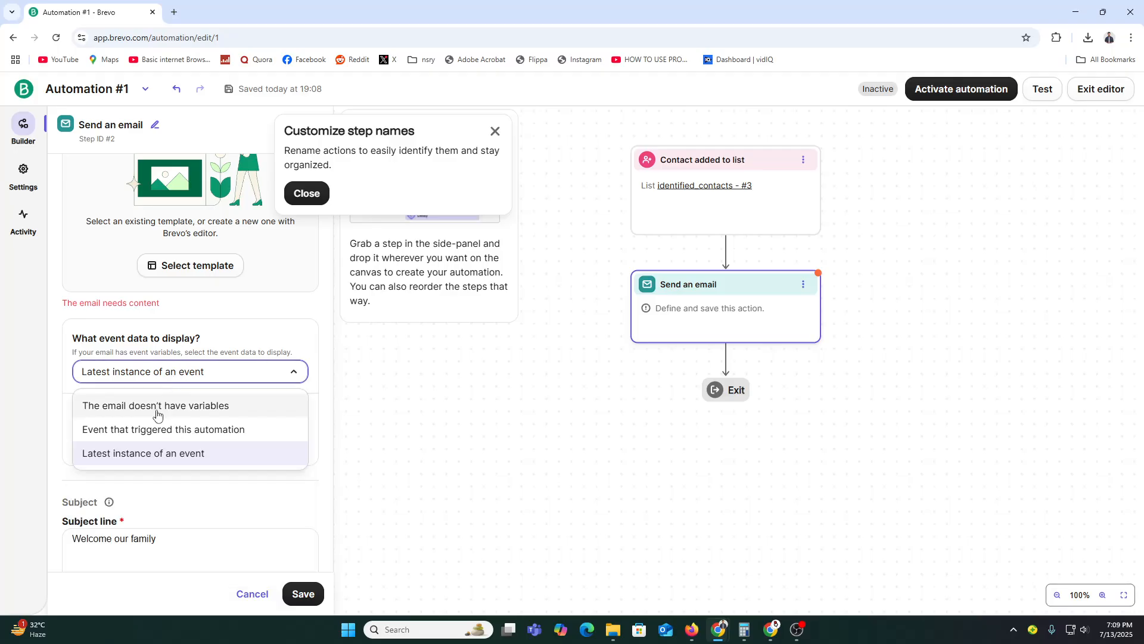
pyautogui.click(158, 411)
pyautogui.scroll(-3, 227, 444)
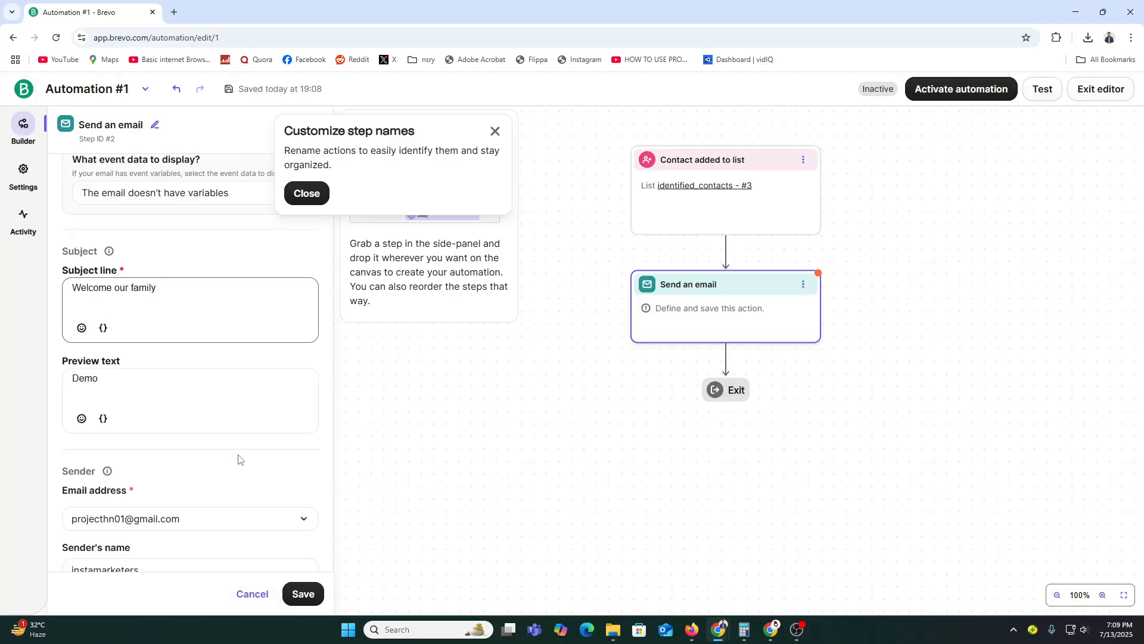
pyautogui.click(316, 594)
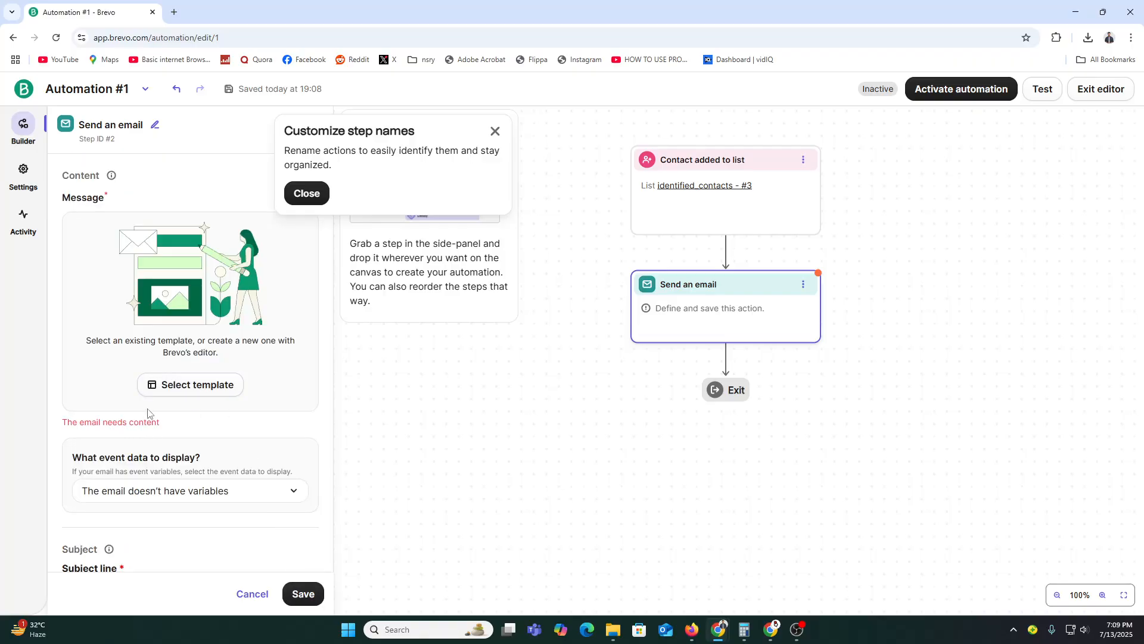
# Use the basic template "Sell a product" as the email's design in the automation and save the email action
pyautogui.click(182, 385)
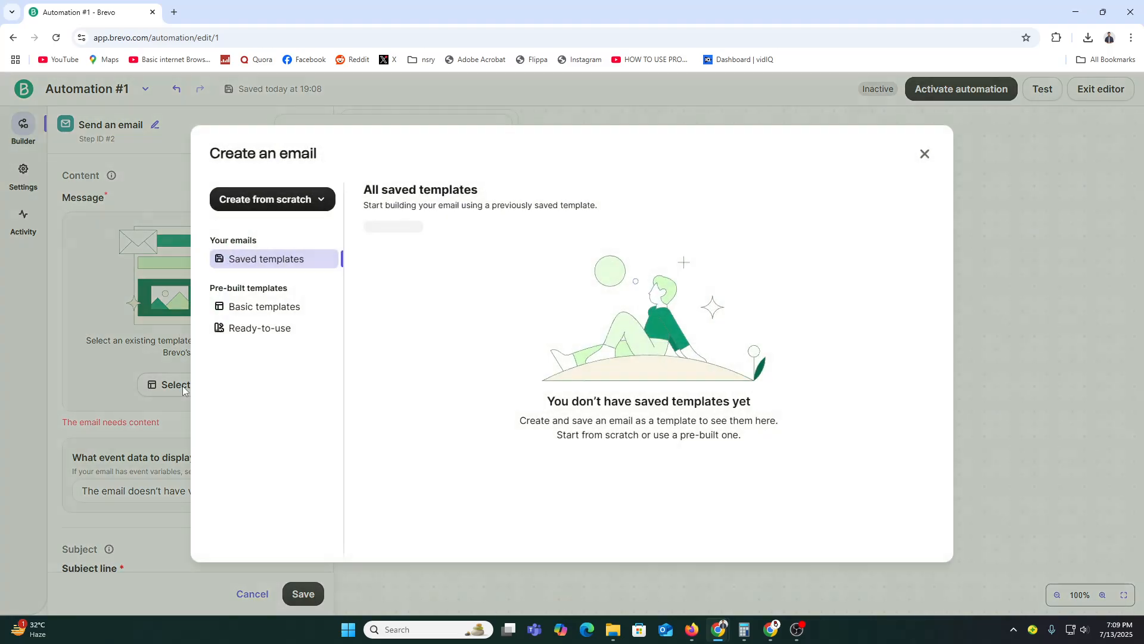
pyautogui.click(282, 316)
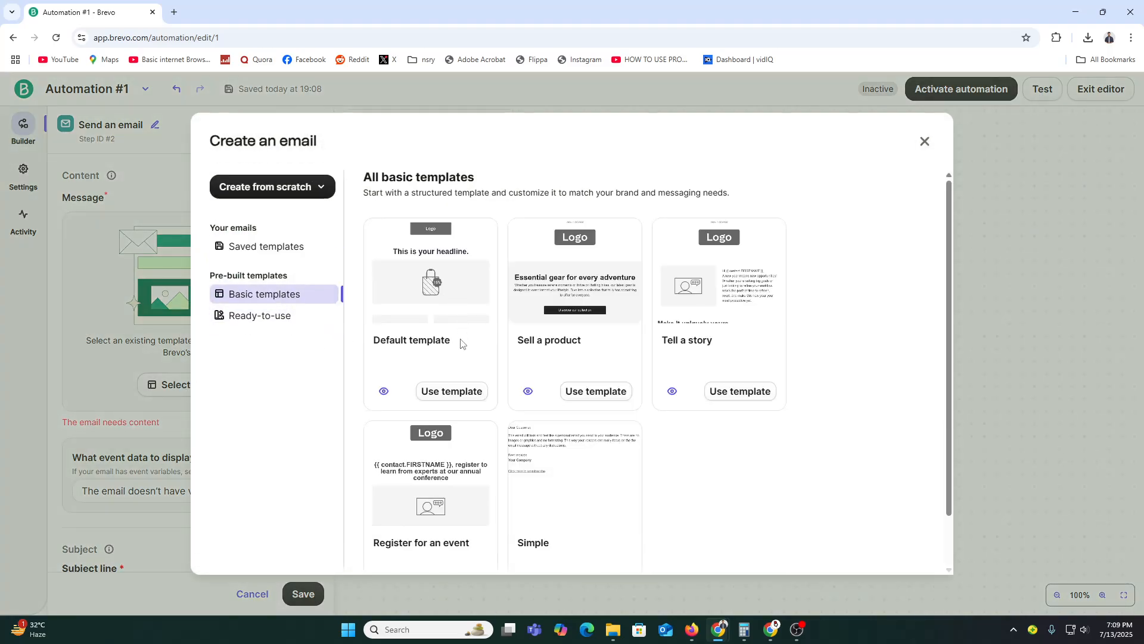
pyautogui.click(595, 391)
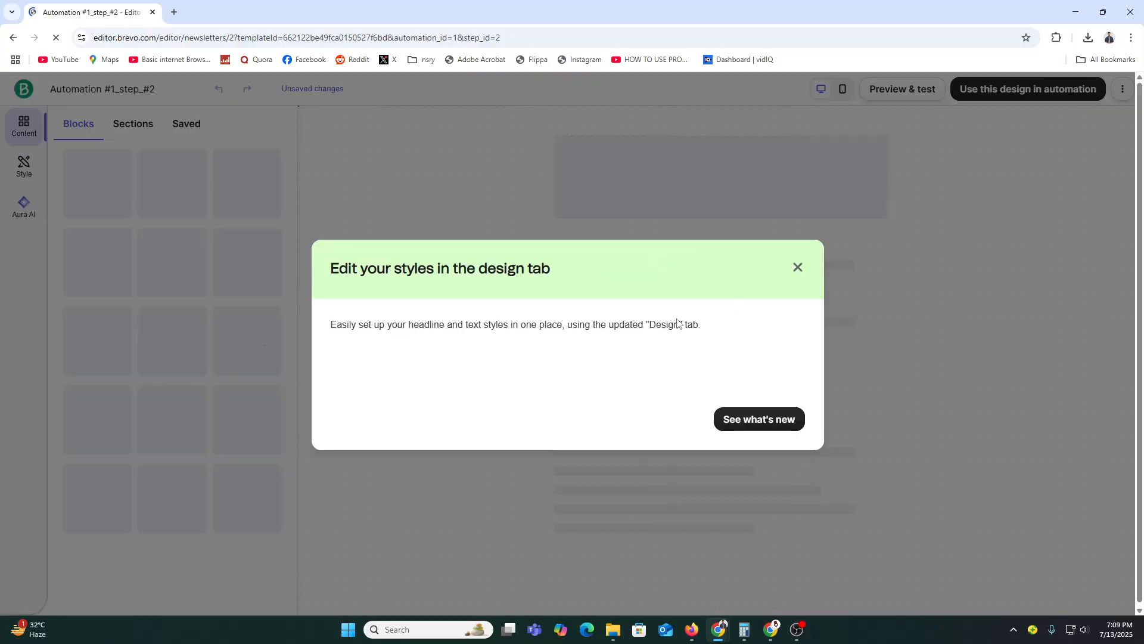
pyautogui.click(750, 420)
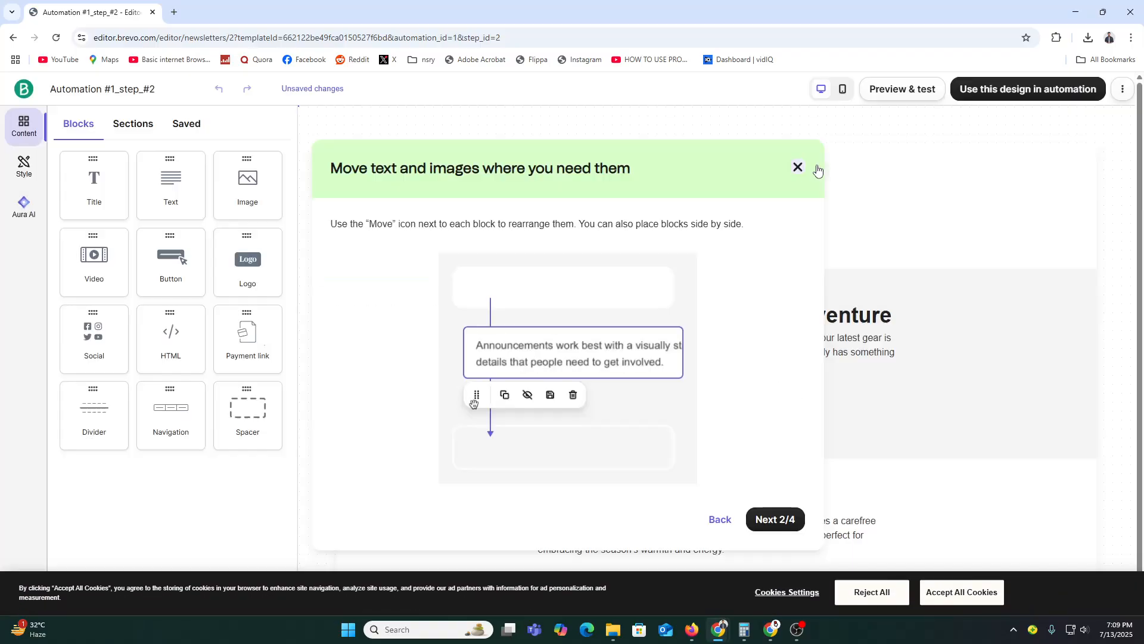
pyautogui.click(798, 166)
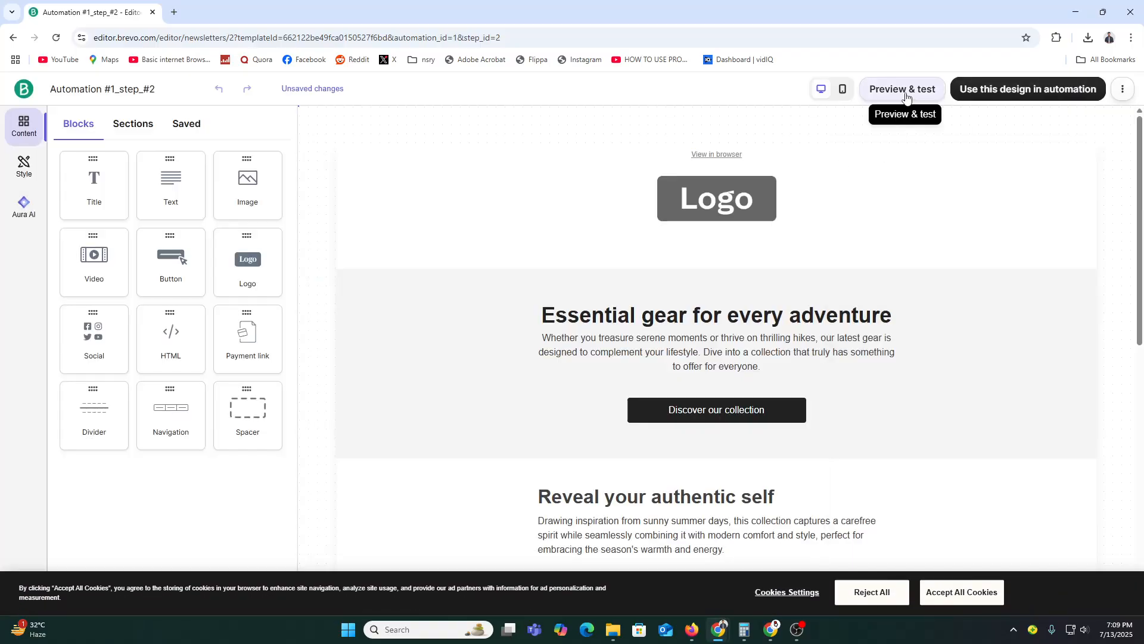
pyautogui.click(1013, 90)
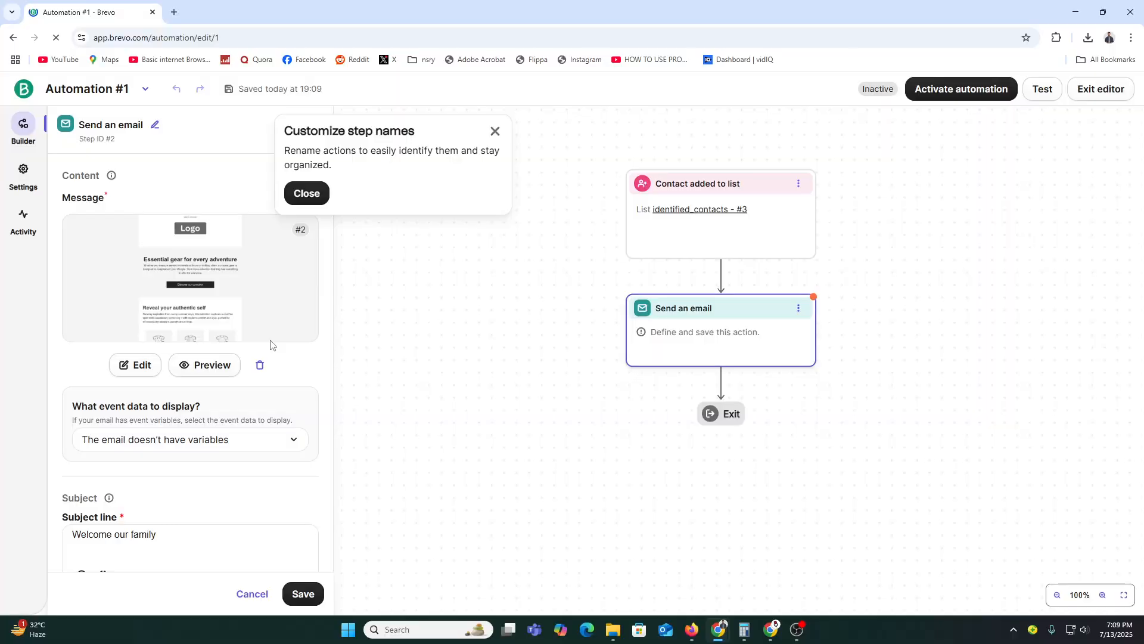
pyautogui.click(302, 593)
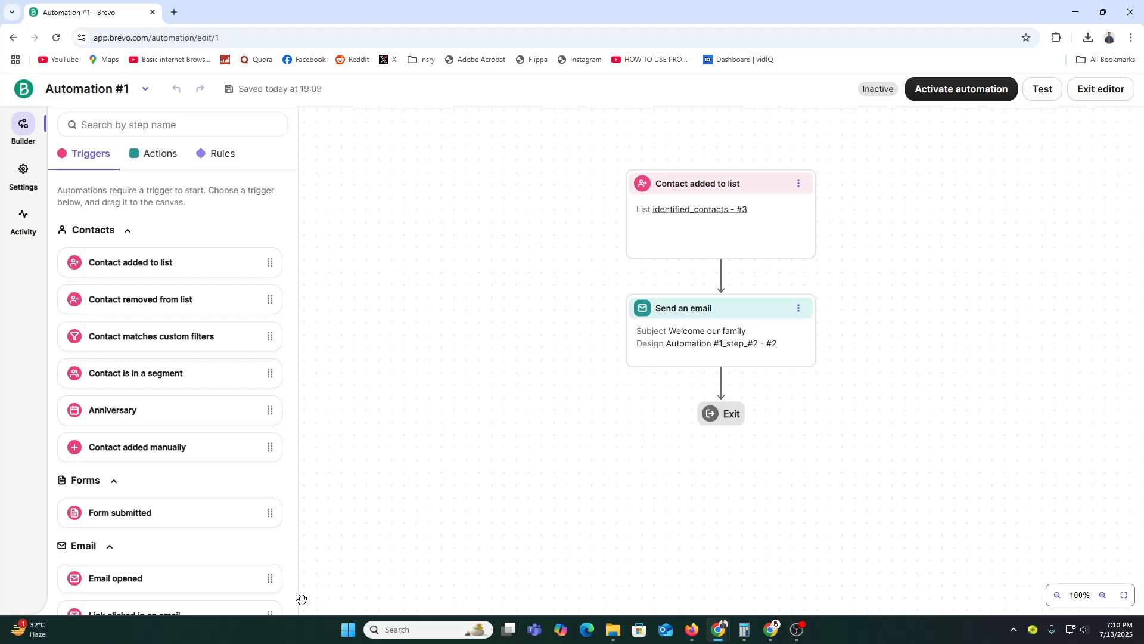
# Display the rules available for refining the automation
pyautogui.click(220, 154)
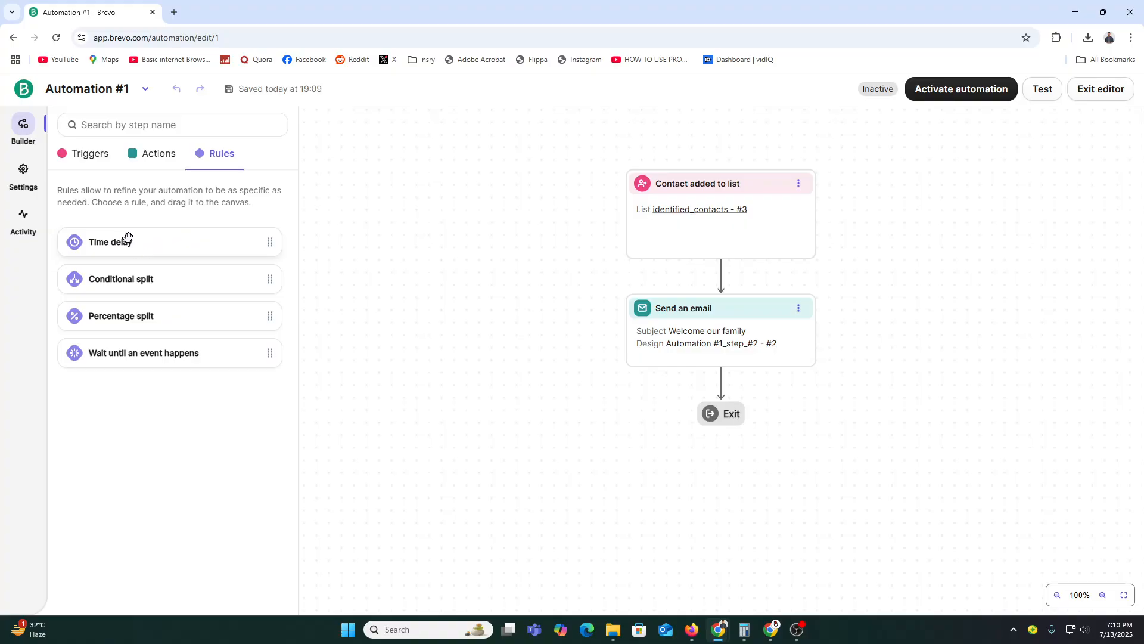